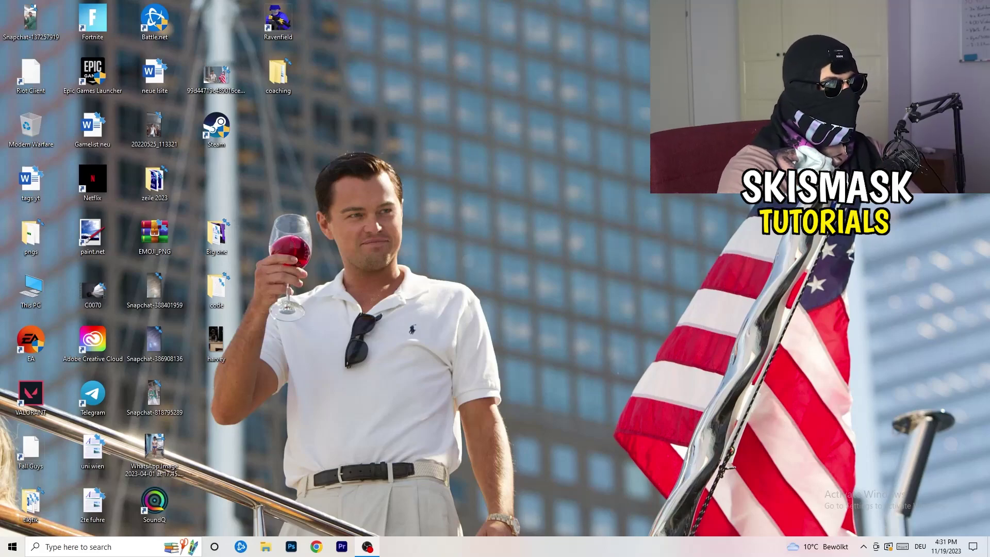
Launch NVIDIA Control Panel from the desktop menu, showing Change Resolution at 1920 × 1080, 60Hz.
right_click(531, 184)
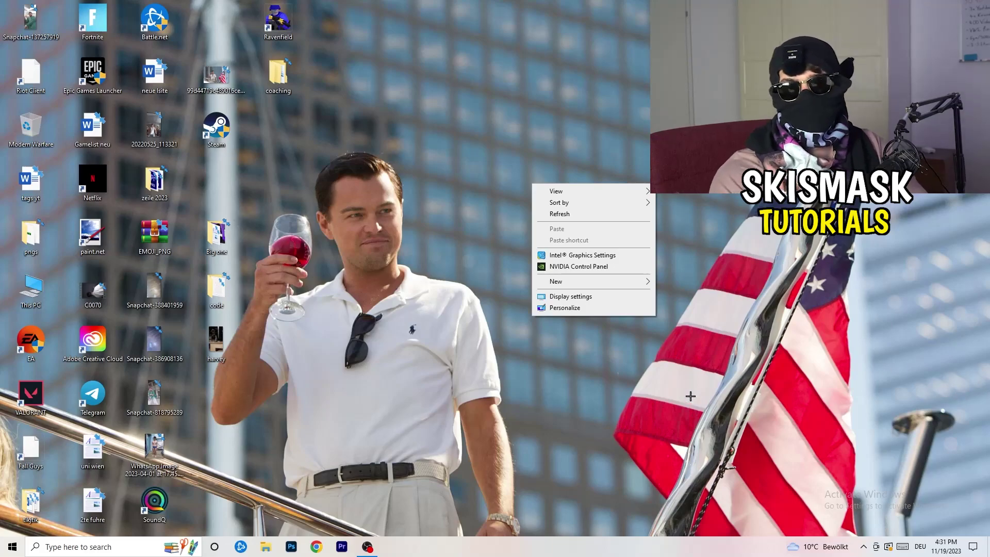
left_click(579, 267)
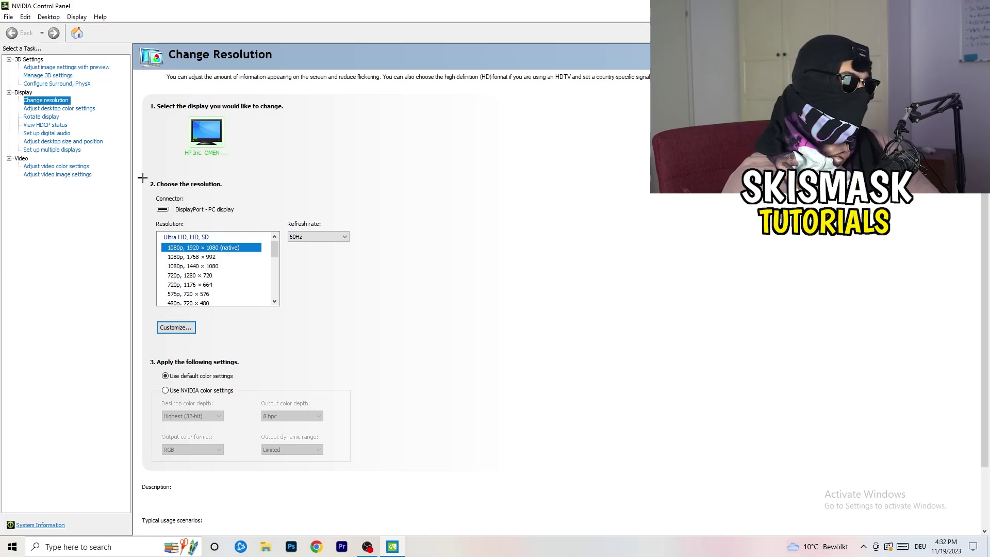
left_click(180, 327)
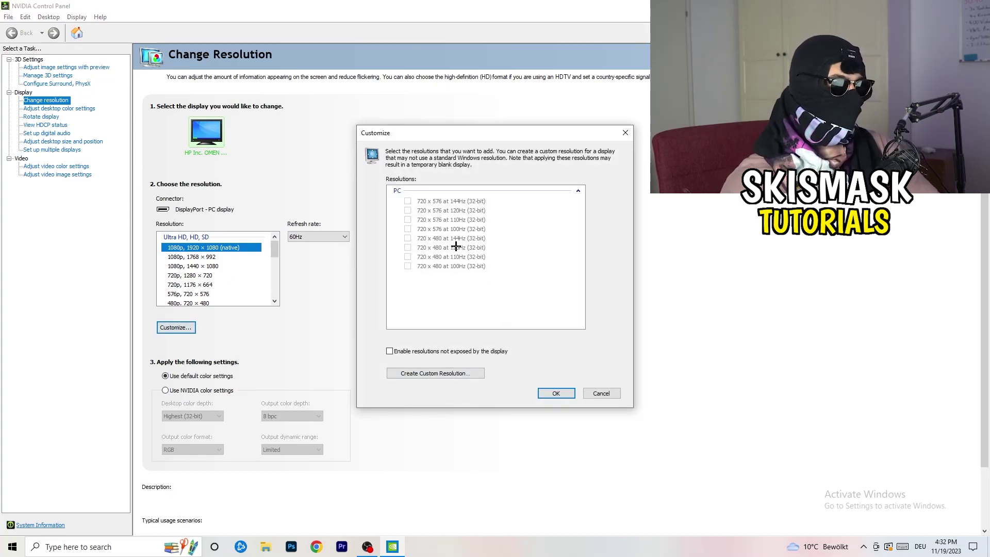
left_click(452, 372)
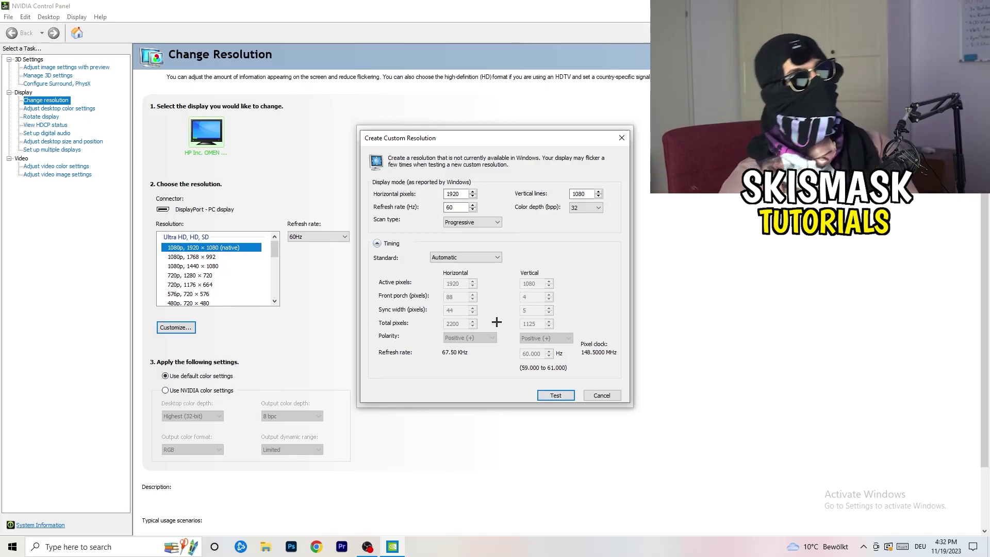
left_click(463, 194)
double_click(462, 195)
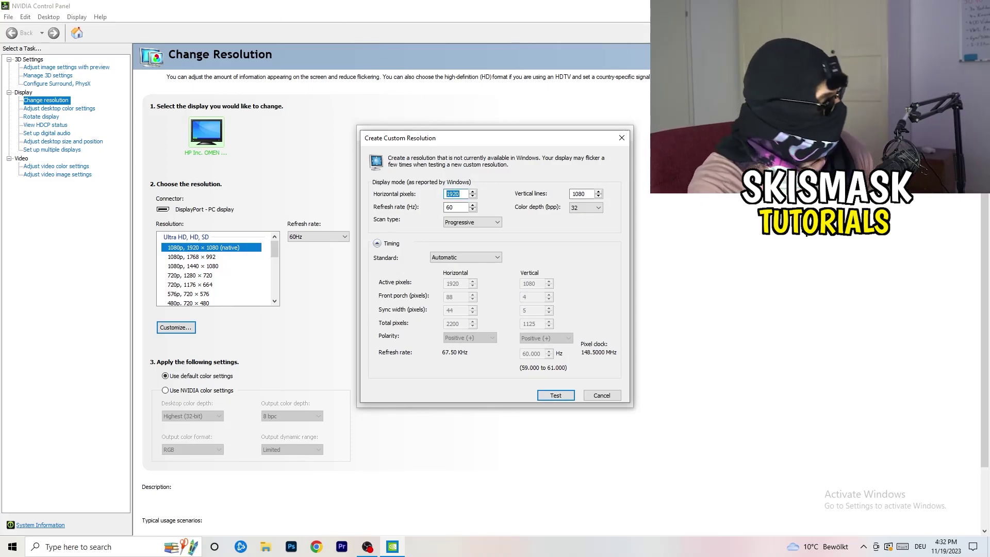
type("1140")
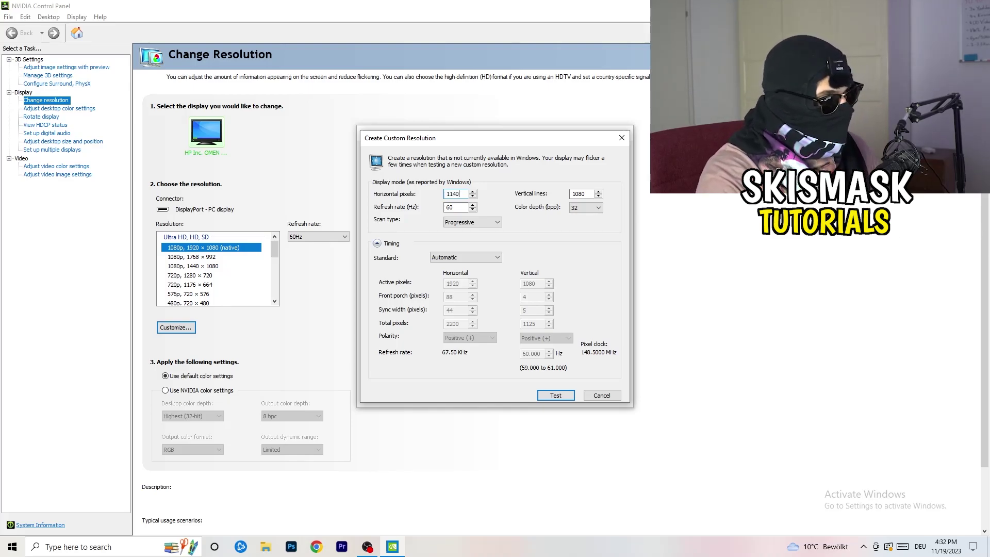
key("BackSpace")
key("BackSpace")
key("BackSpace")
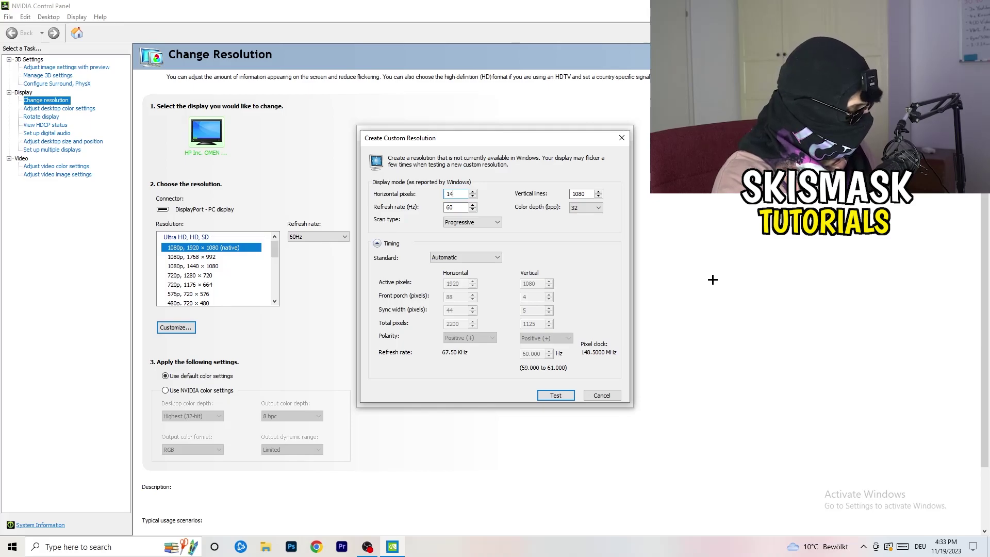
type("440")
double_click(579, 194)
type("10")
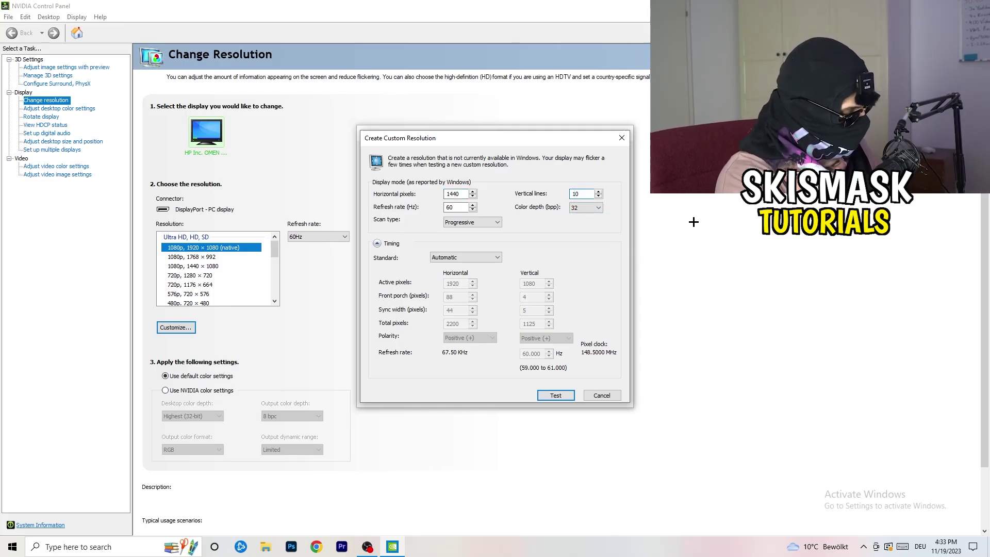
type("40")
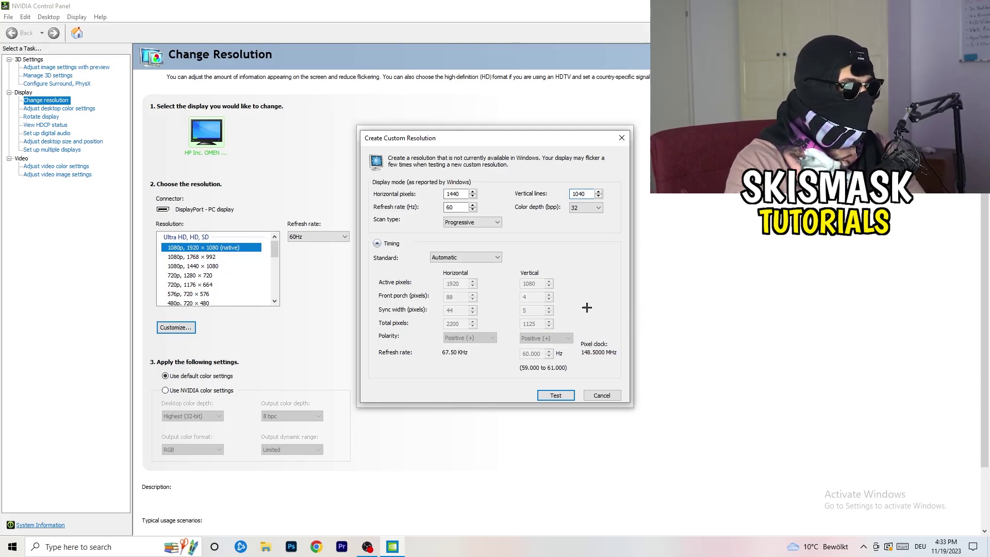
left_click(470, 222)
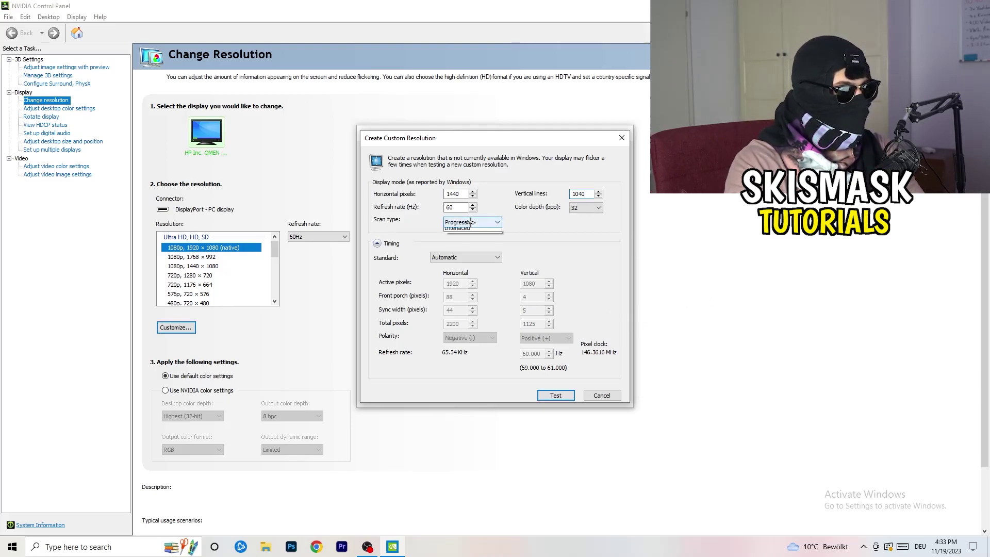
left_click(537, 221)
left_click(477, 257)
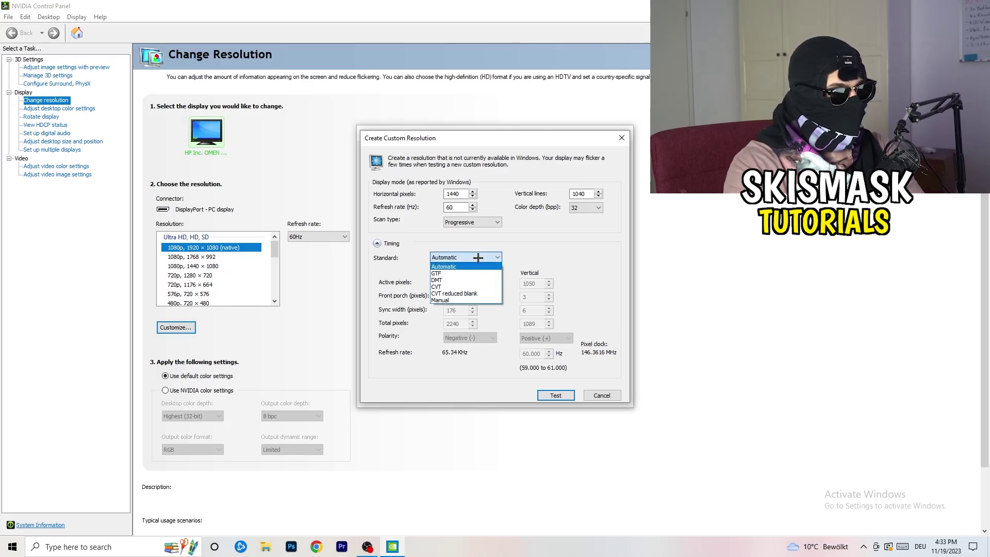
left_click(545, 265)
left_click(462, 259)
left_click(578, 257)
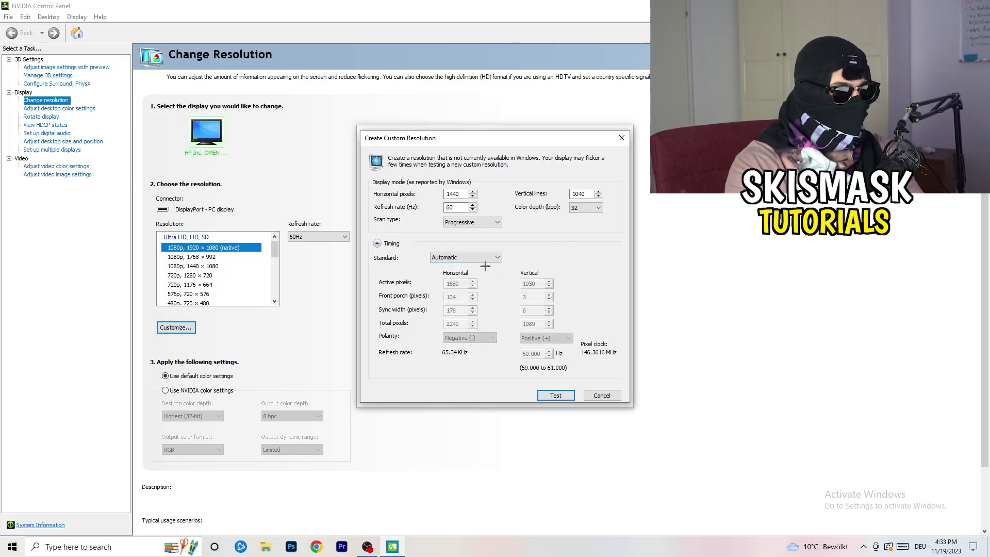
left_click(462, 257)
left_click(467, 281)
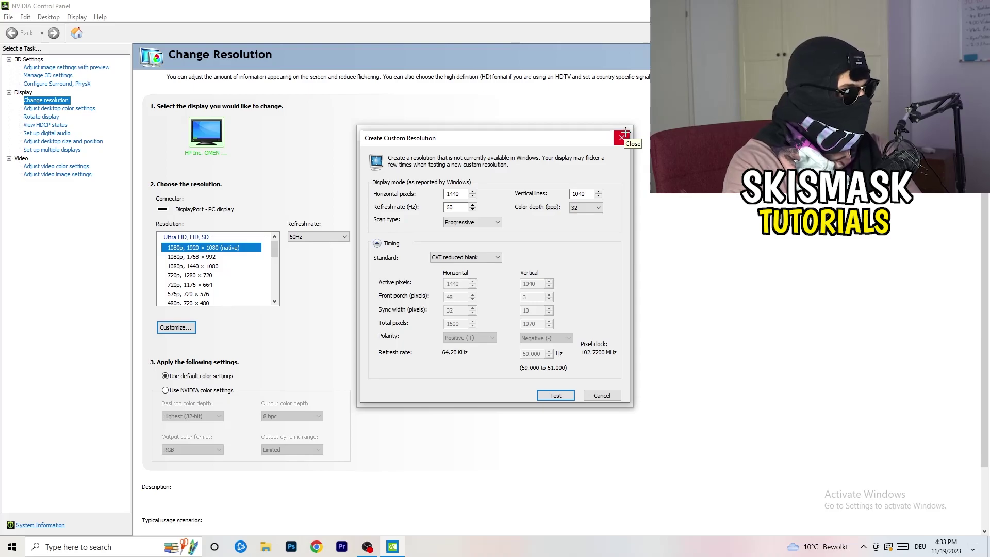
left_click(626, 135)
left_click(626, 132)
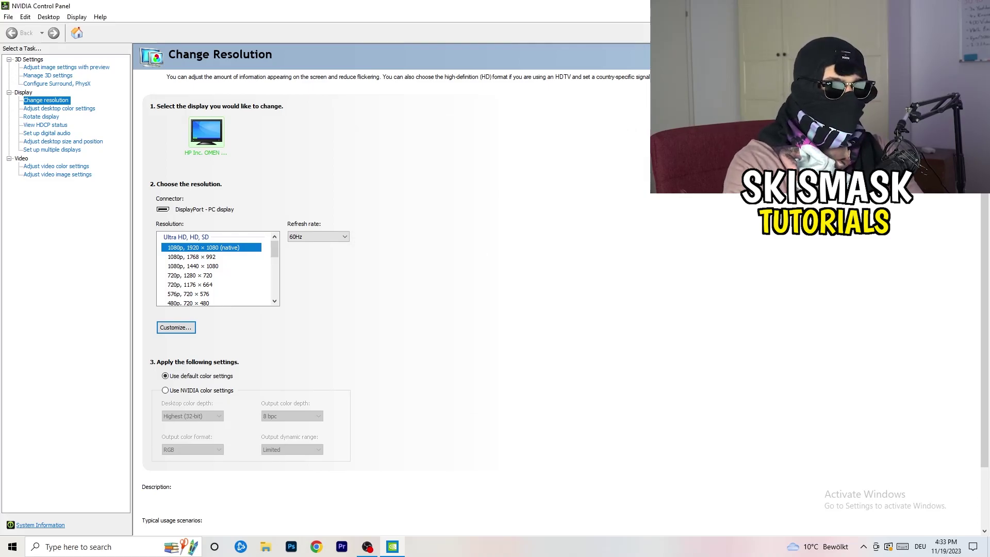
Close NVIDIA Control Panel and launch Windows Settings from the Start menu.
key("alt+F4")
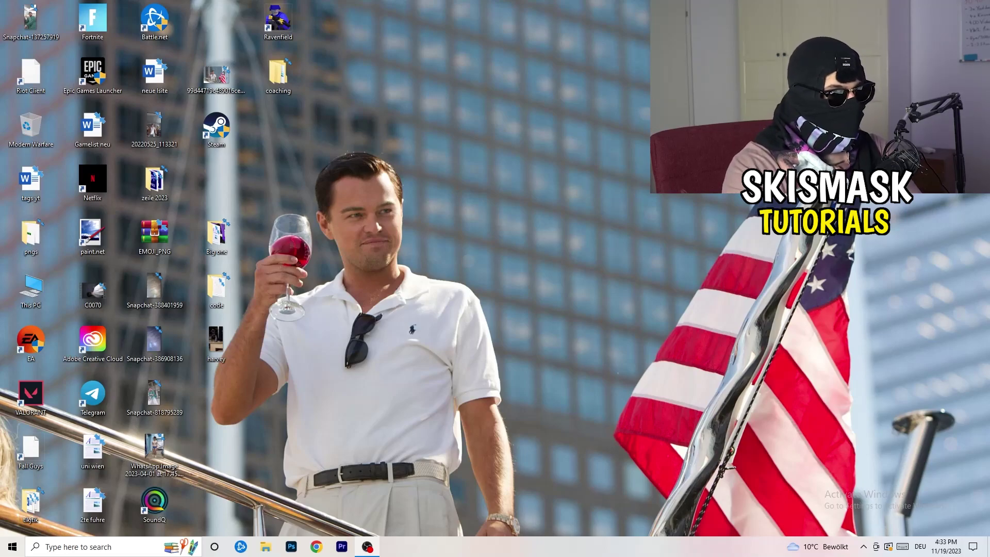
left_click(13, 546)
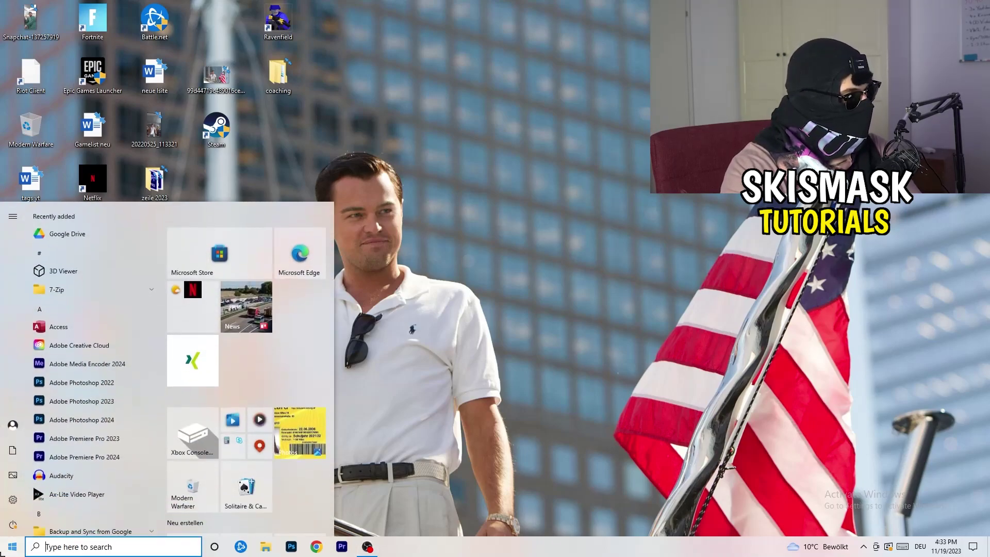
left_click(13, 499)
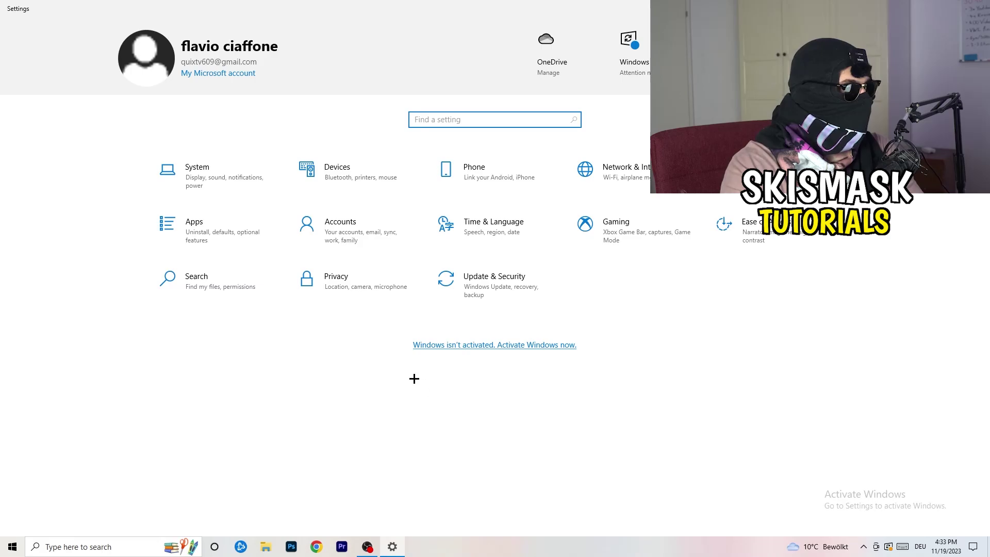
In System display settings, keep scaling at 100% (Recommended) and resolution at 1920 × 1080.
left_click(217, 188)
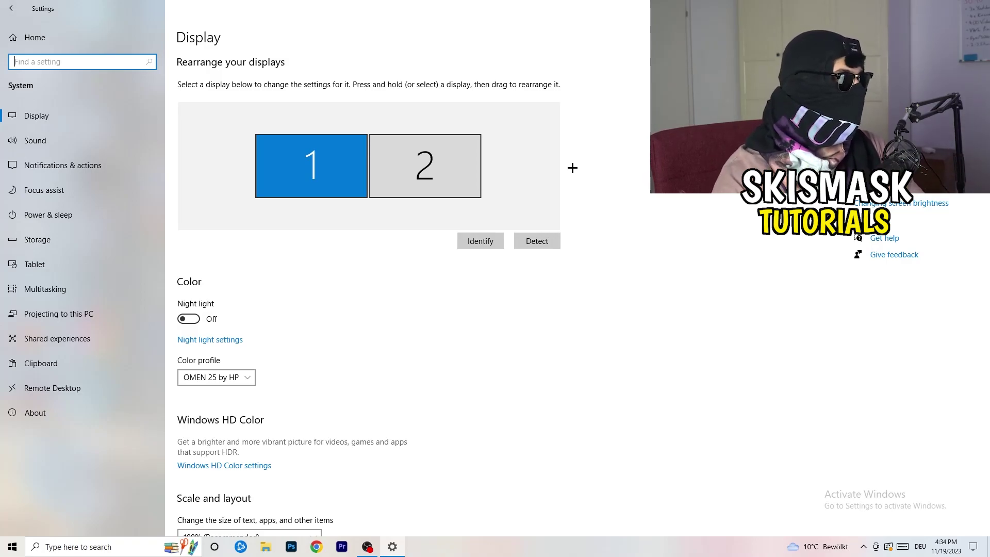
scroll(330, 252, "down", 5)
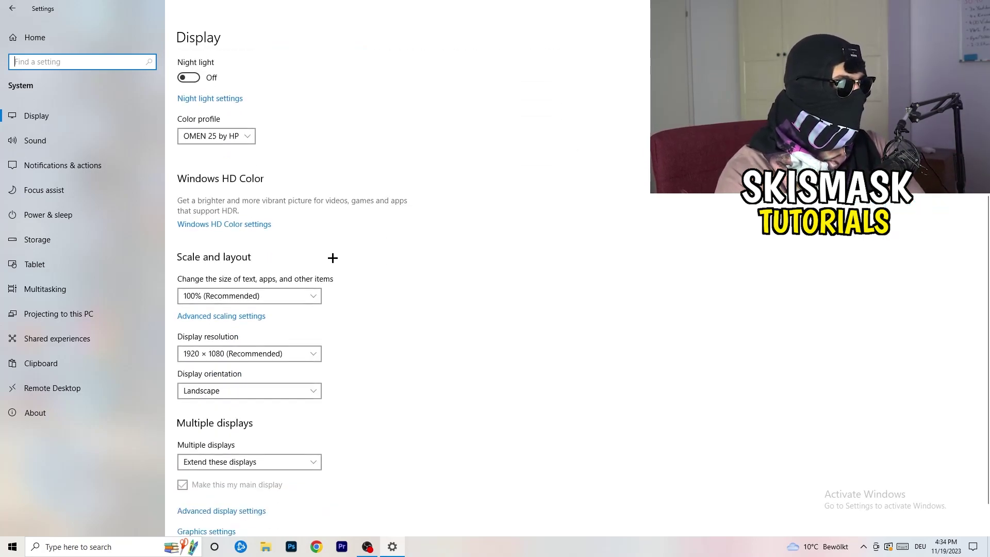
left_click(428, 124)
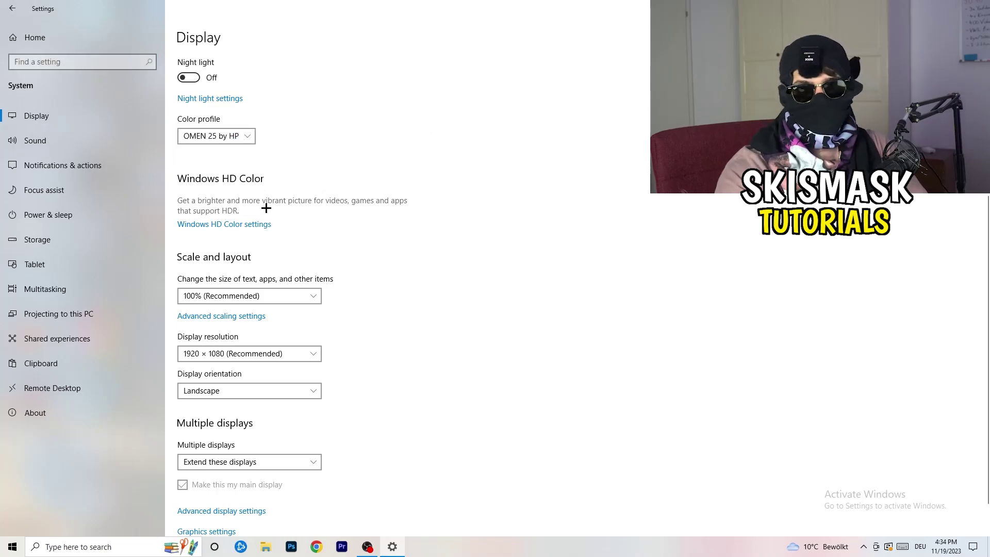
scroll(205, 228, "down", 1)
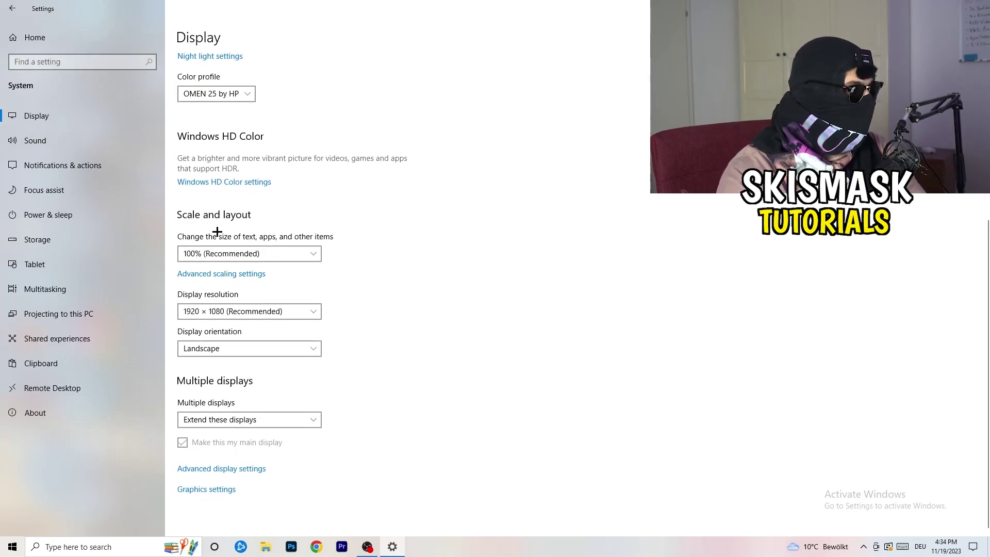
left_click(307, 253)
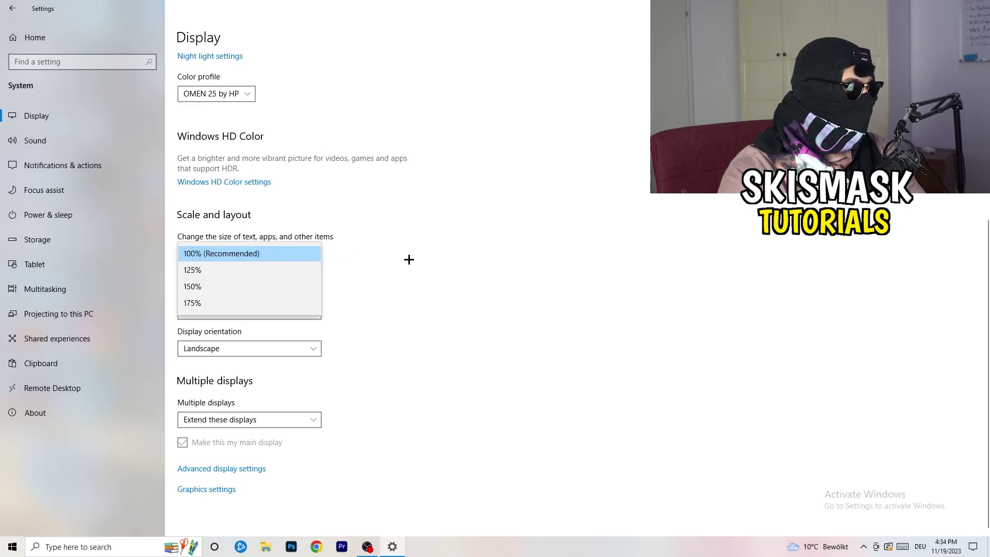
left_click(483, 243)
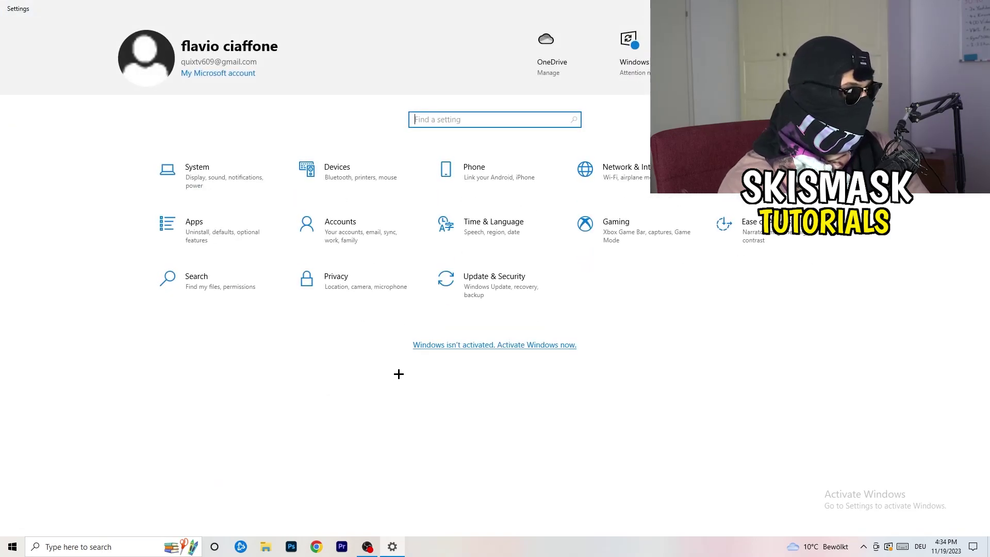
Open the Gaming settings on the Xbox Game Bar page, with Game Bar switched Off.
left_click(658, 245)
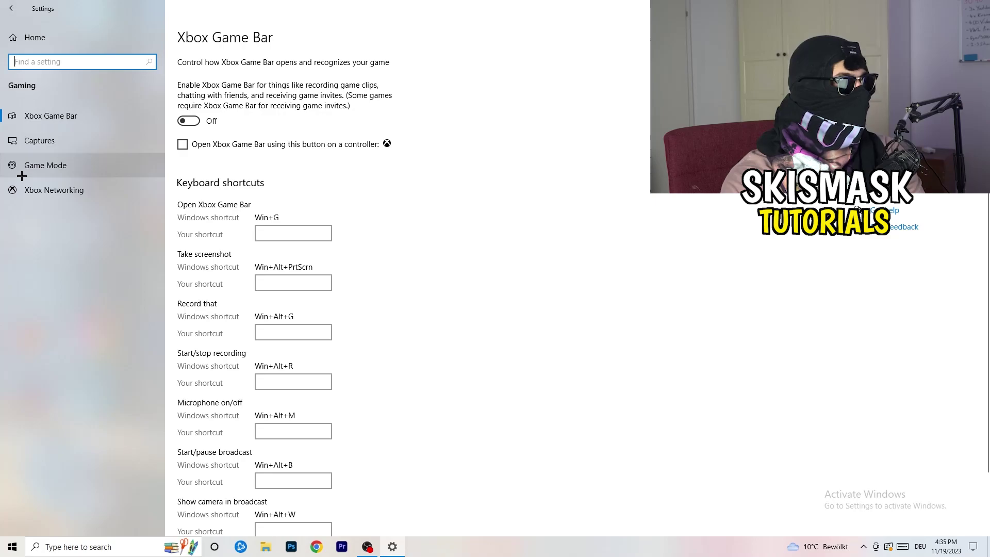
Check that Game Mode is on, then close the Settings window with Alt+F4.
left_click(58, 164)
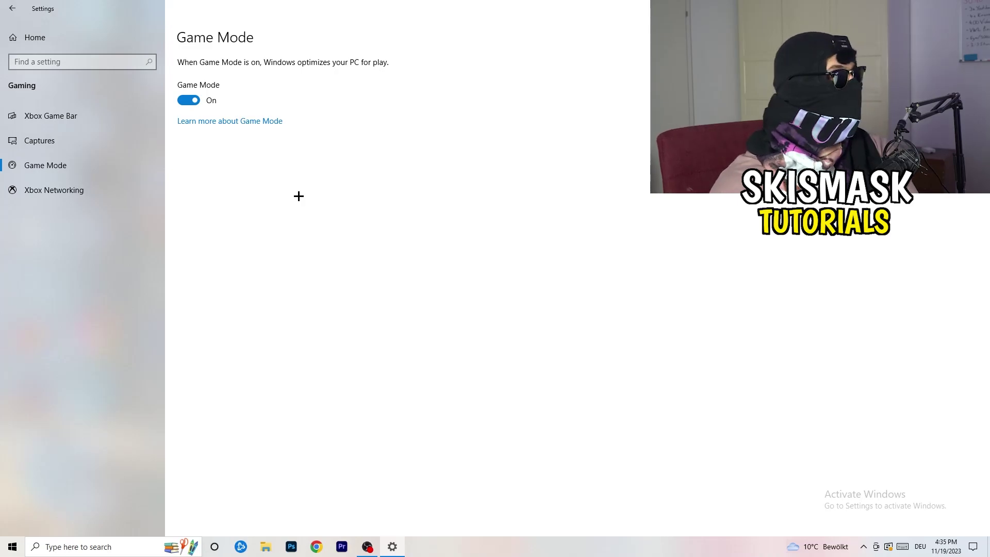
key("alt+F4")
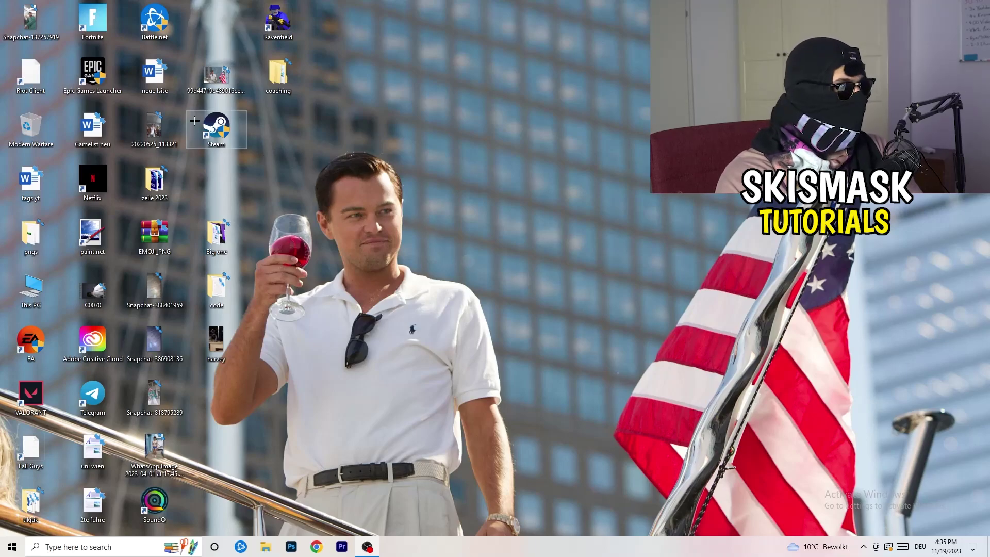
Move the Steam shortcut aside and set it to Windows 8 compatibility mode, run as administrator.
left_click_drag(217, 135, 524, 210)
right_click(529, 179)
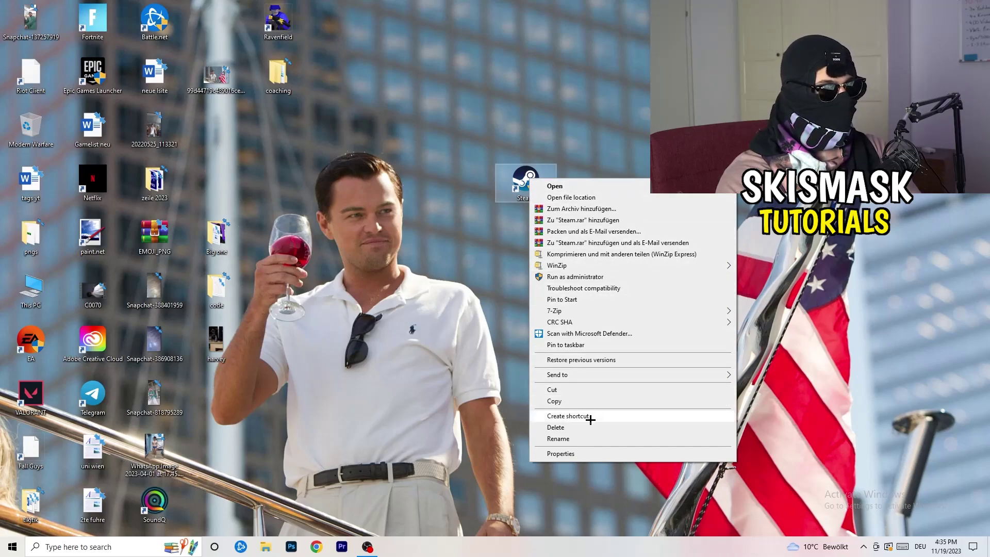
left_click(595, 454)
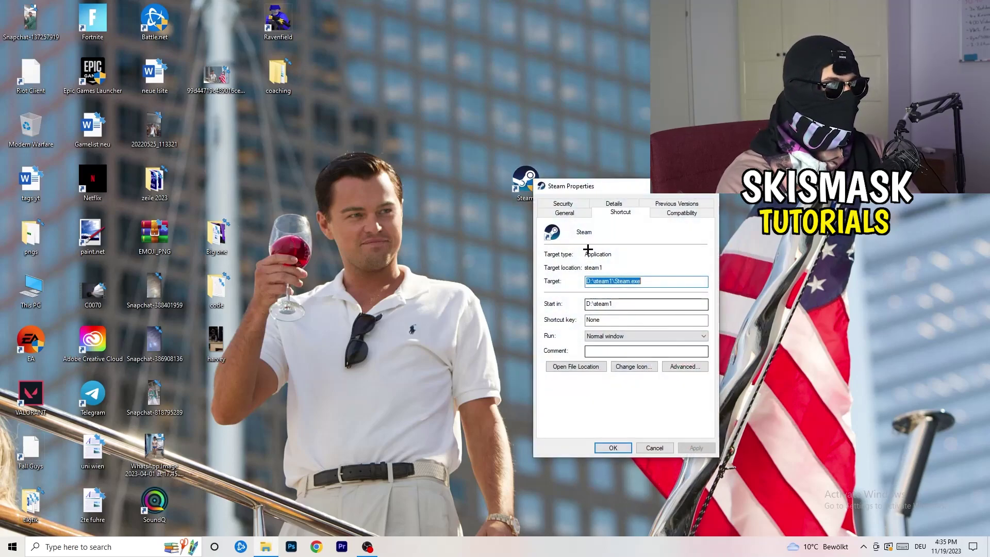
left_click_drag(583, 185, 428, 99)
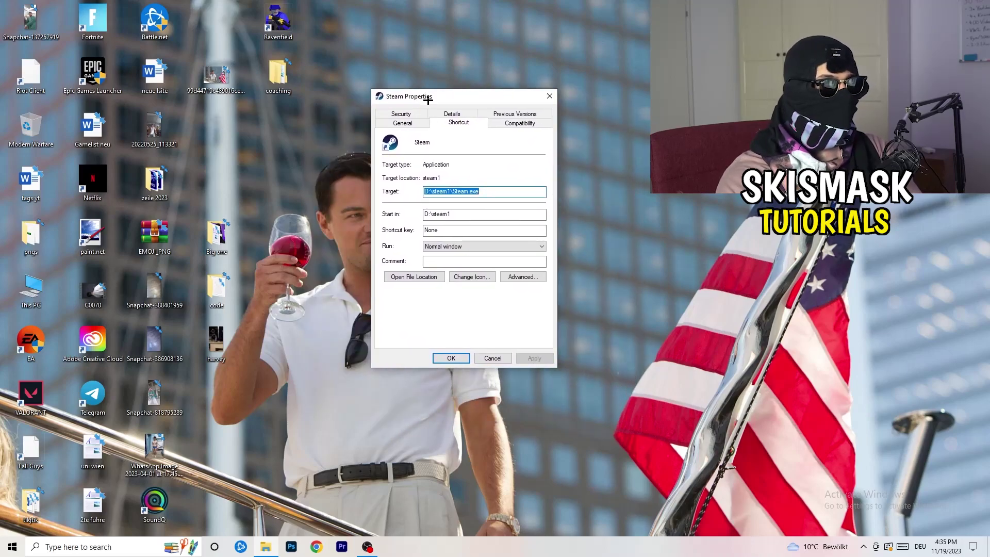
left_click(525, 123)
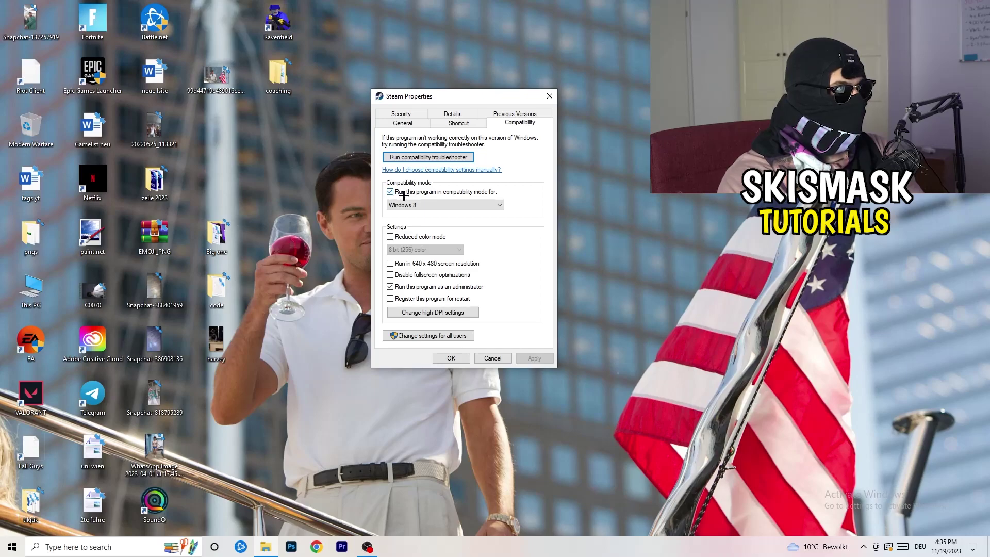
left_click(467, 205)
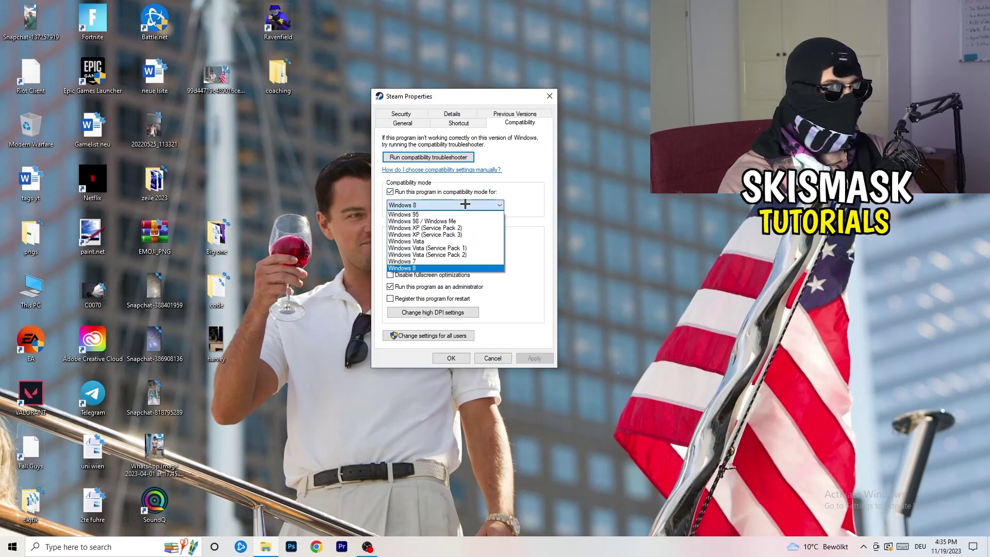
left_click(550, 197)
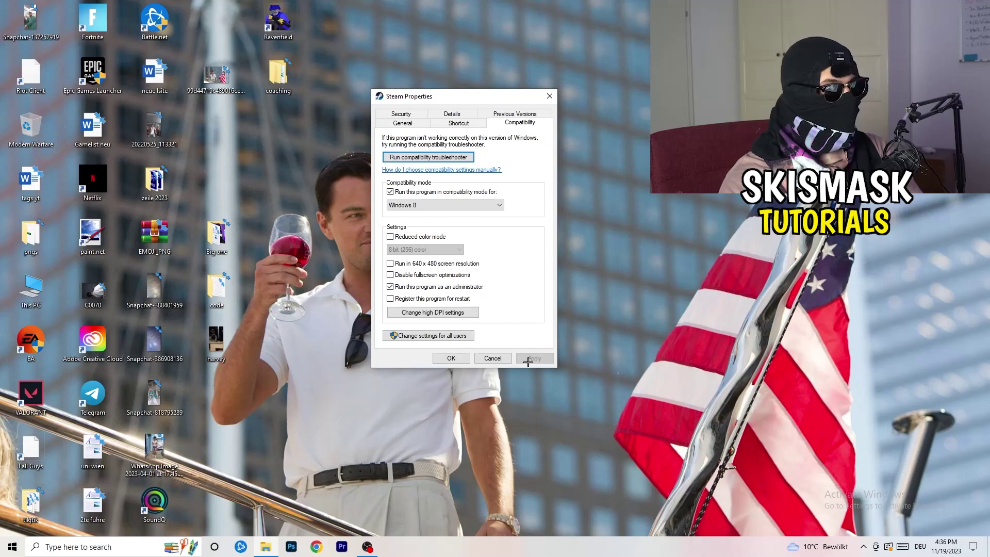
left_click(451, 357)
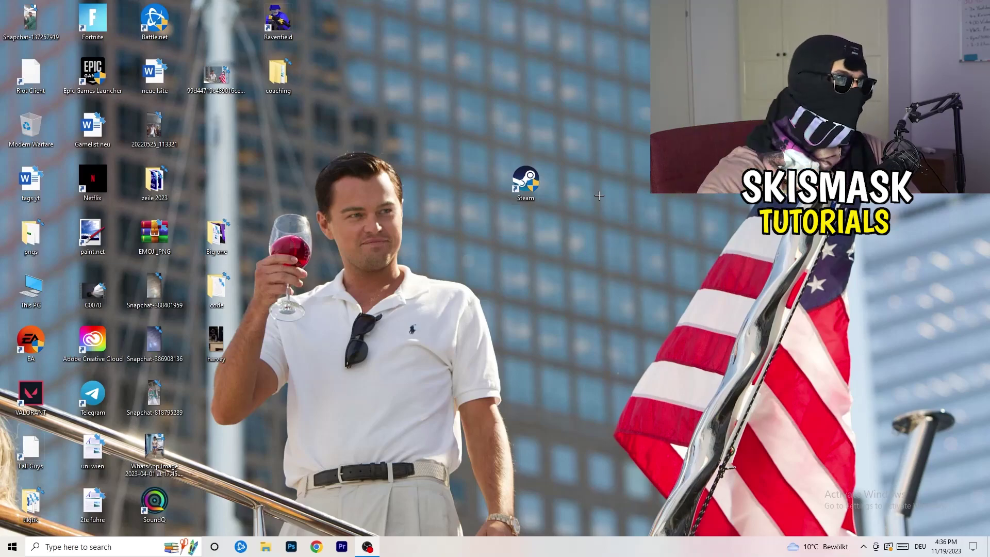
Drag the Steam shortcut one icon slot to the left.
left_click_drag(538, 193, 477, 193)
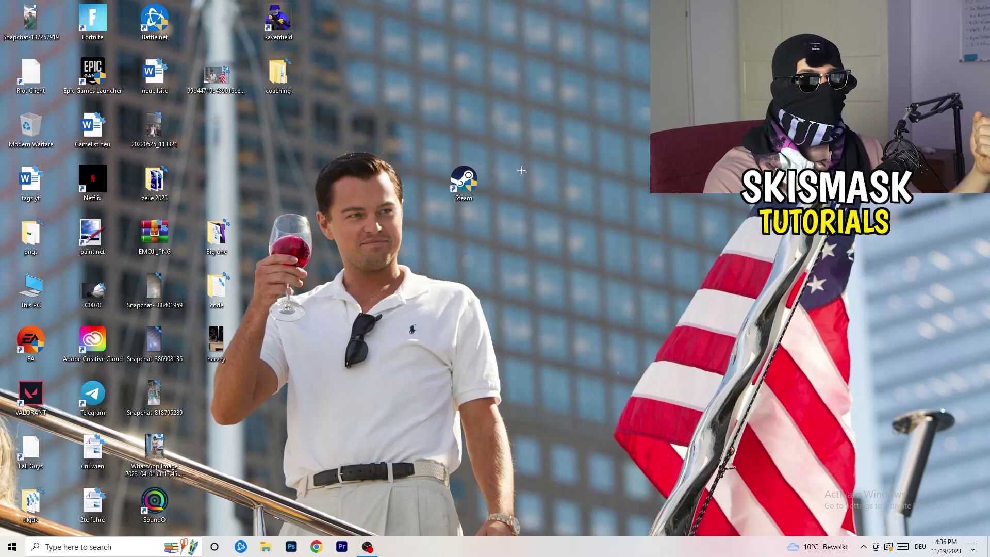
Verify the Steam shortcut's Windows 8 compatibility settings and return it to the fourth icon column.
left_click_drag(474, 183, 357, 176)
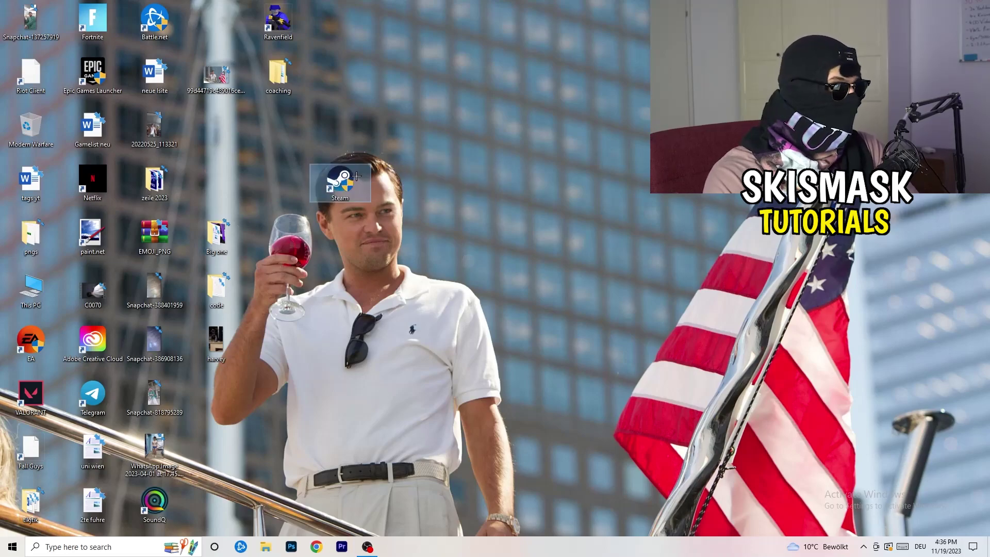
right_click(341, 179)
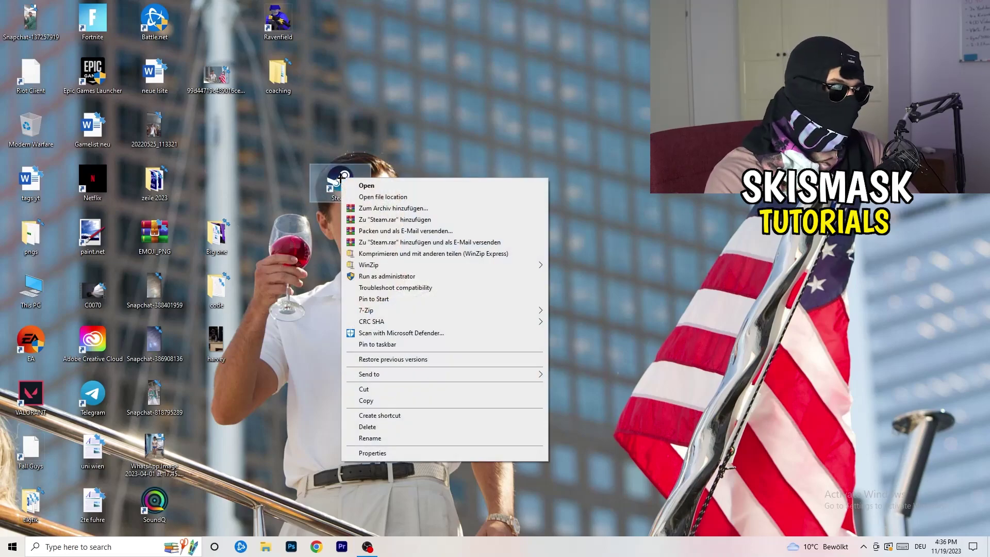
left_click(373, 453)
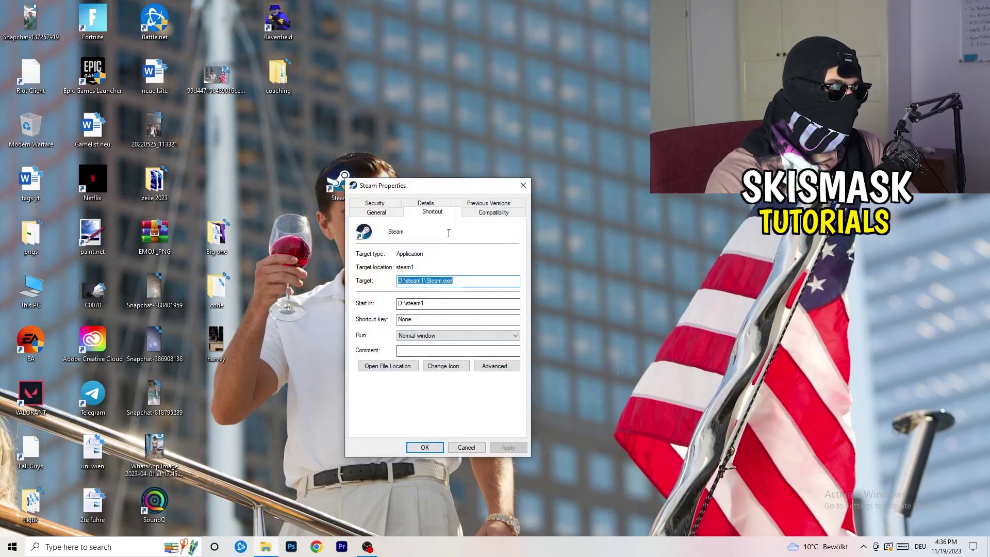
left_click(489, 209)
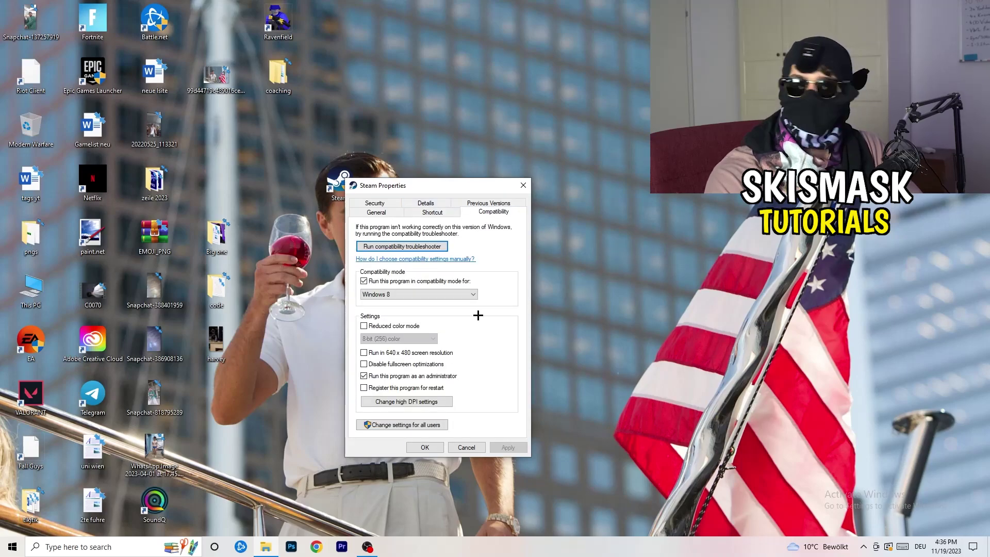
left_click(523, 185)
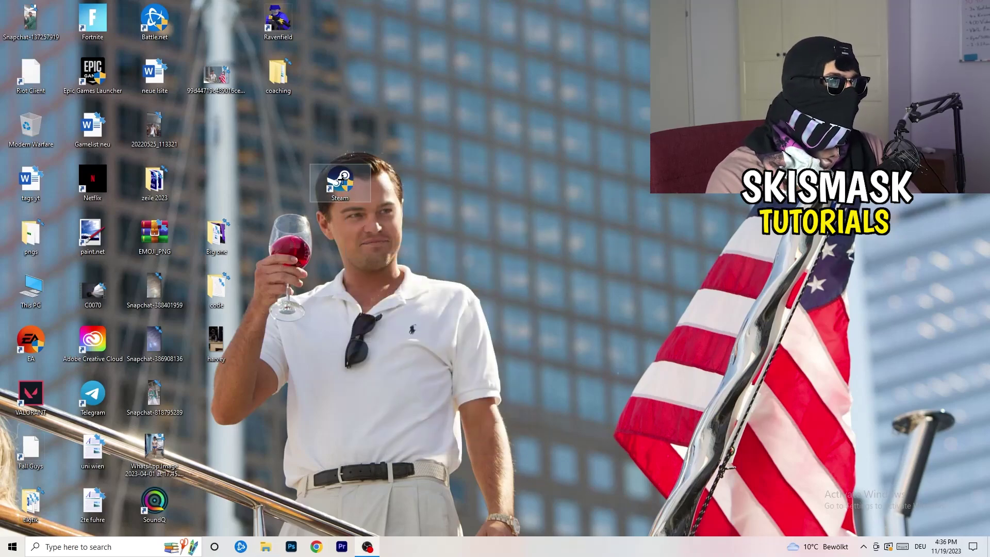
left_click_drag(216, 126, 216, 127)
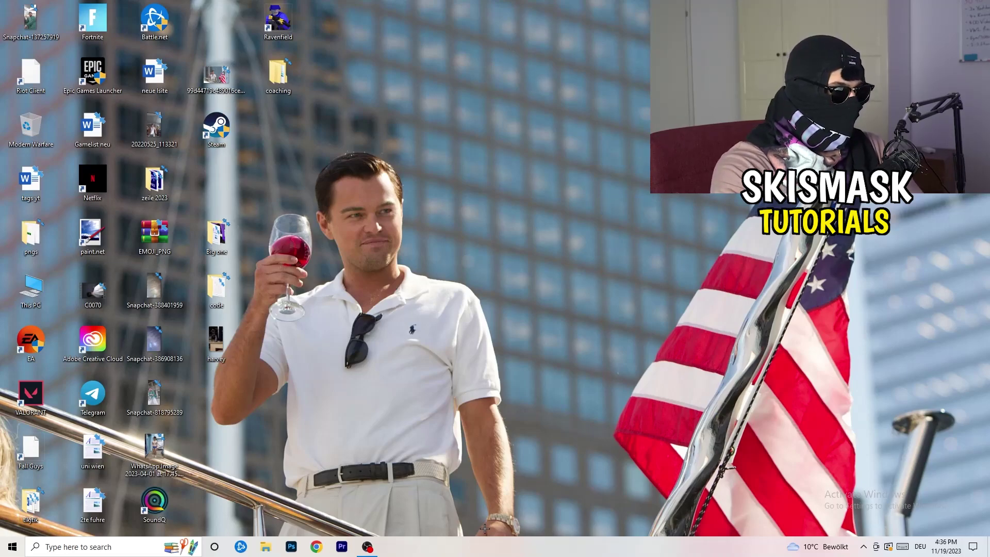
left_click_drag(490, 543, 528, 548)
Launch Task Manager from the taskbar menu and maximize its window.
right_click(528, 549)
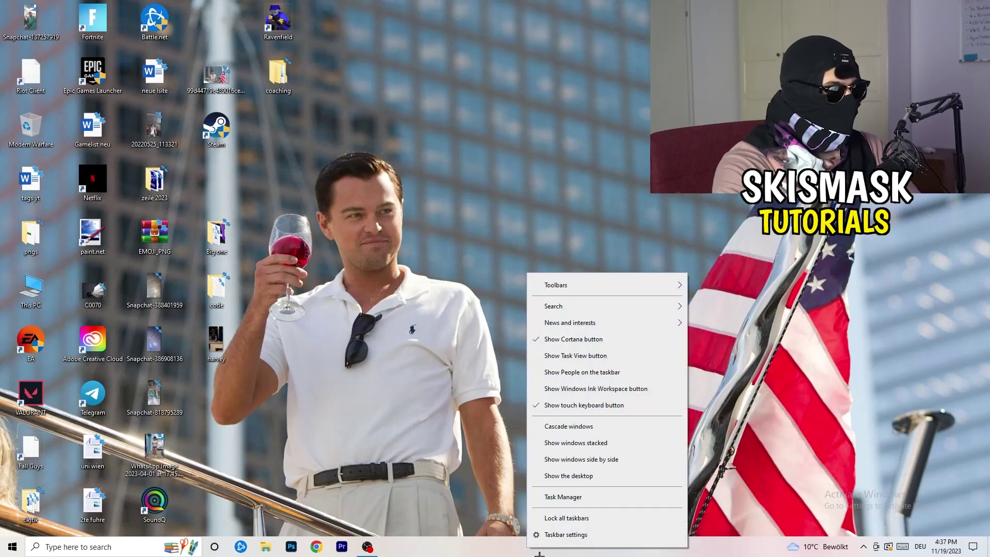
left_click(567, 497)
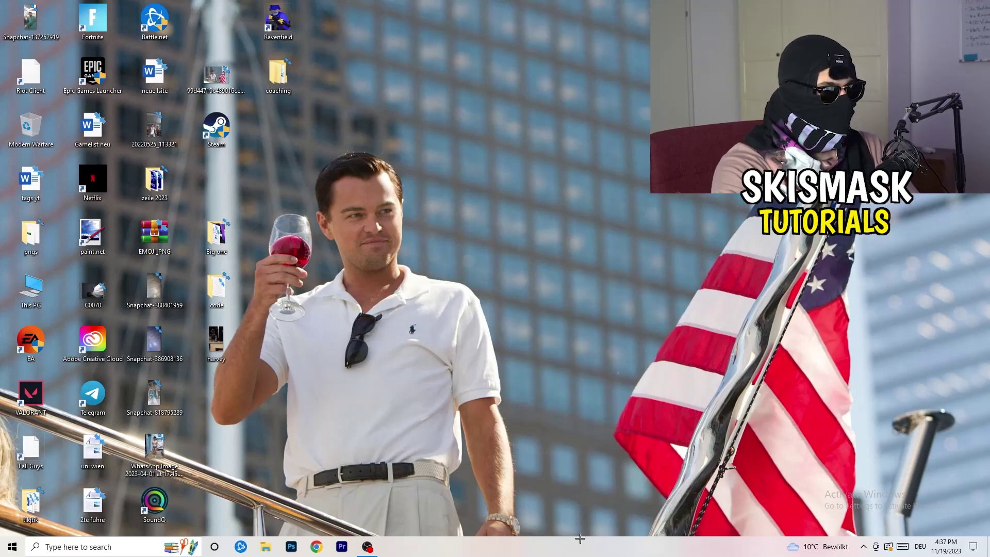
left_click(570, 20)
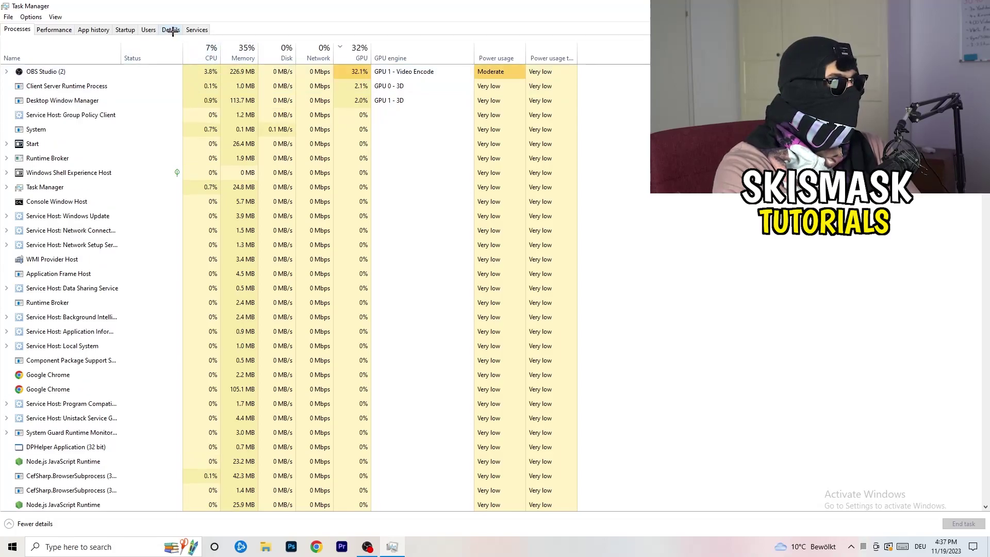
In the Details list, show the Set priority choices for Creative Cloud UI Helper.
left_click(171, 30)
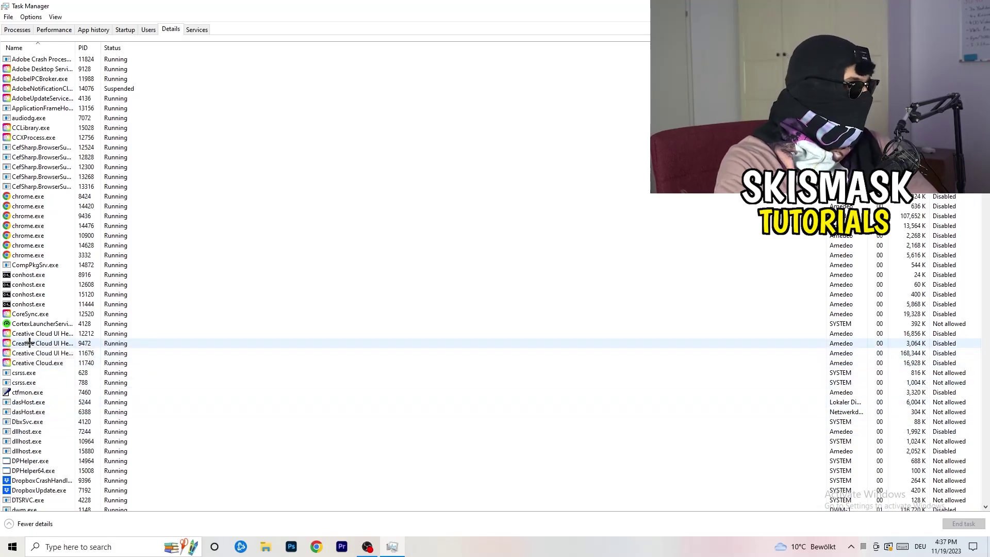
right_click(29, 343)
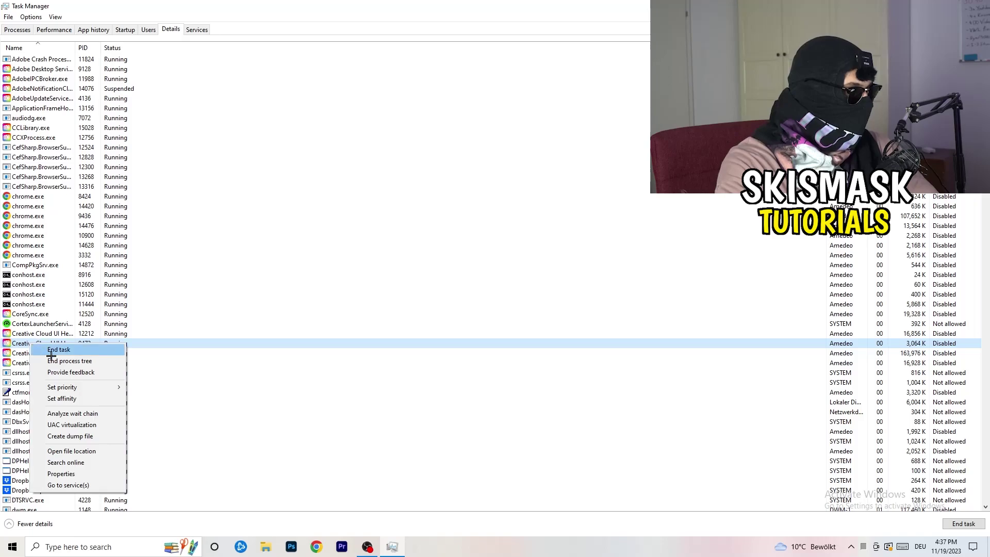
mouse_move(119, 387)
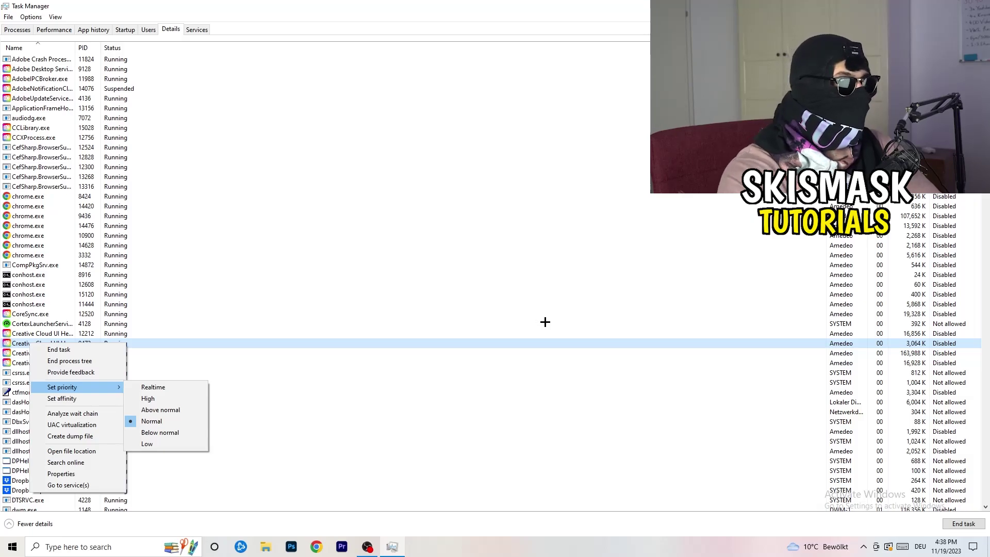
Close Task Manager, leaving the Creative Cloud process at Normal priority.
key("Escape")
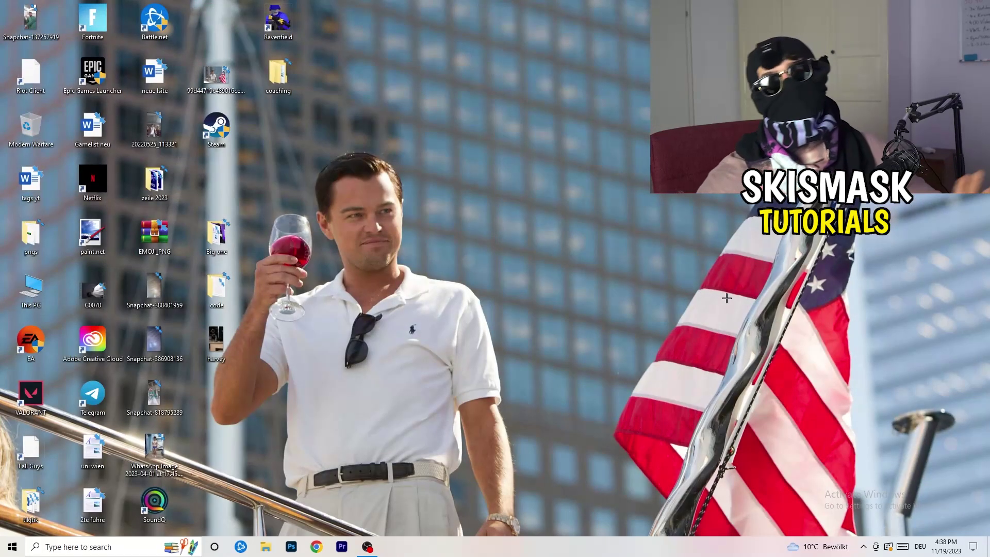